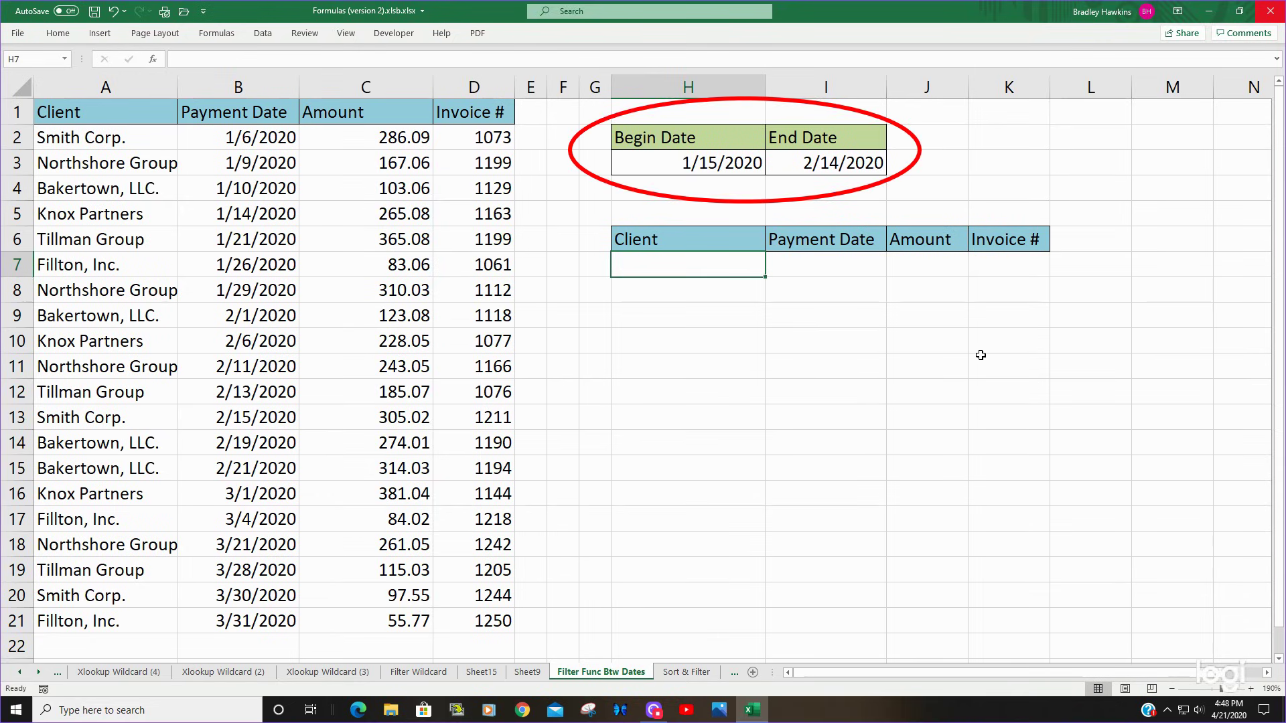
- Start =FILTER( in H7 with the full payment table A2:D21 as the array argument
text(=fil)
key(Tab)
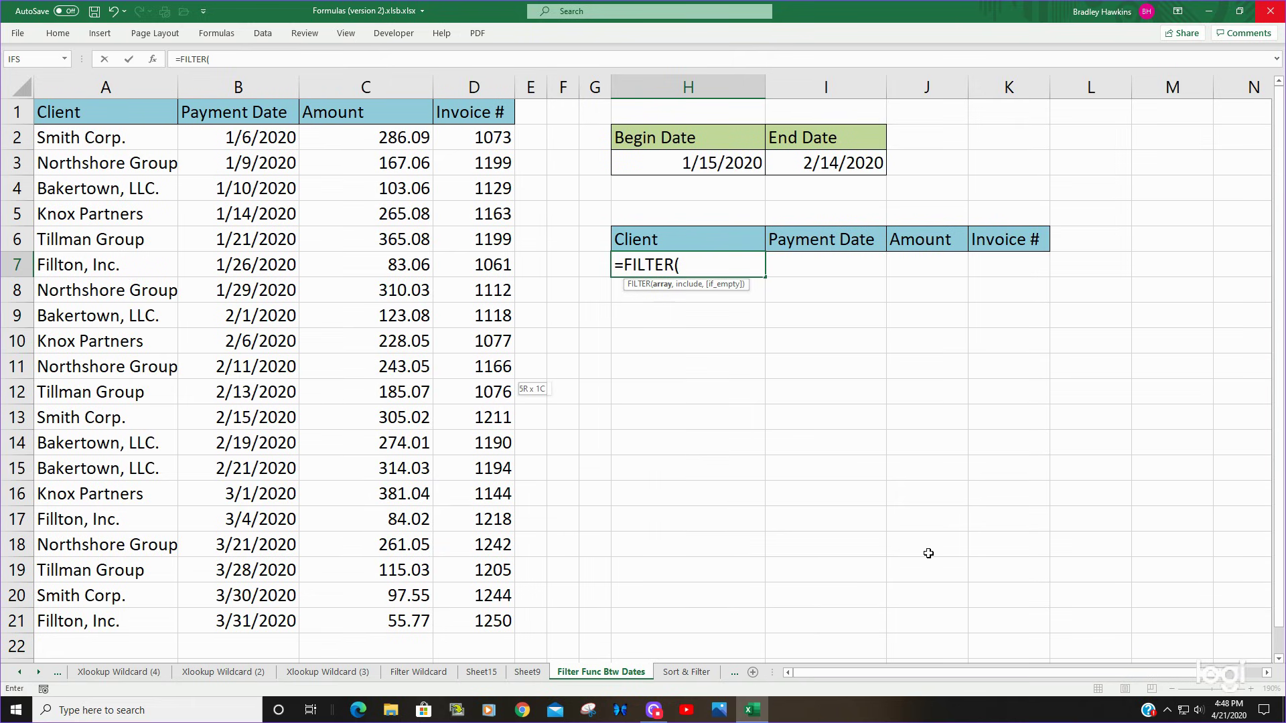
drag(106, 137, 473, 367)
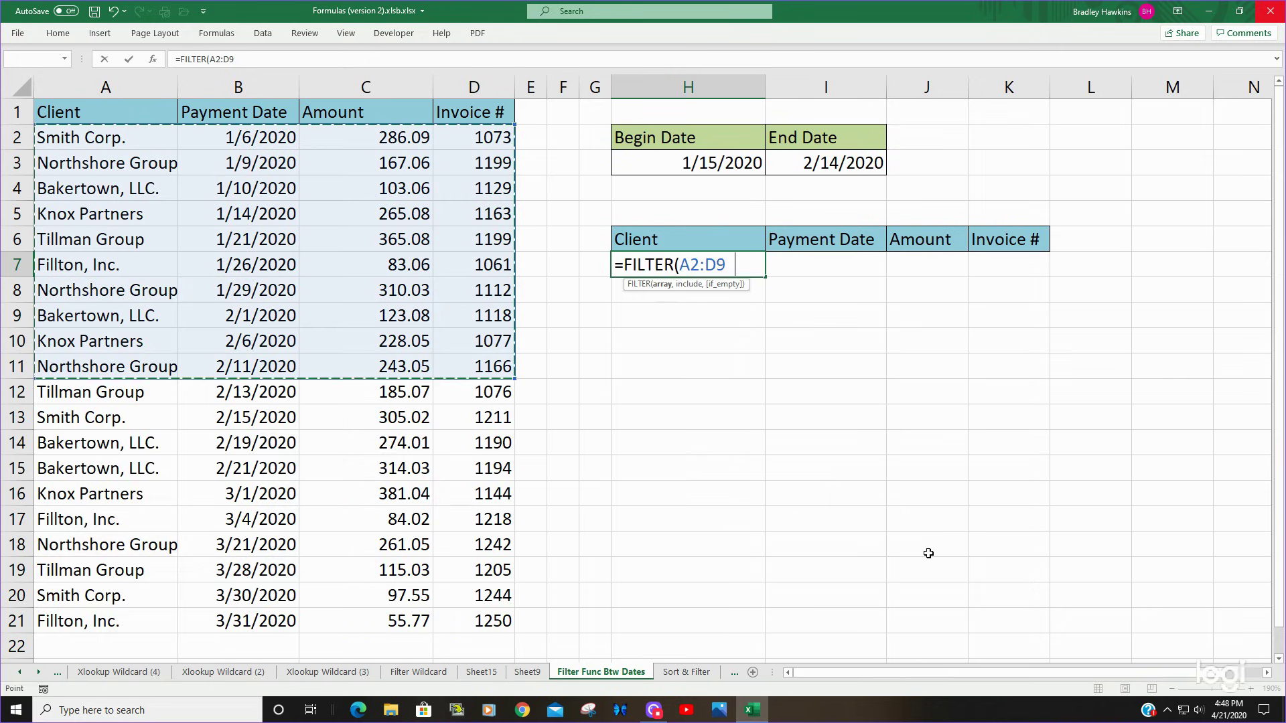
key(ctrl+shift+Down)
text(,)
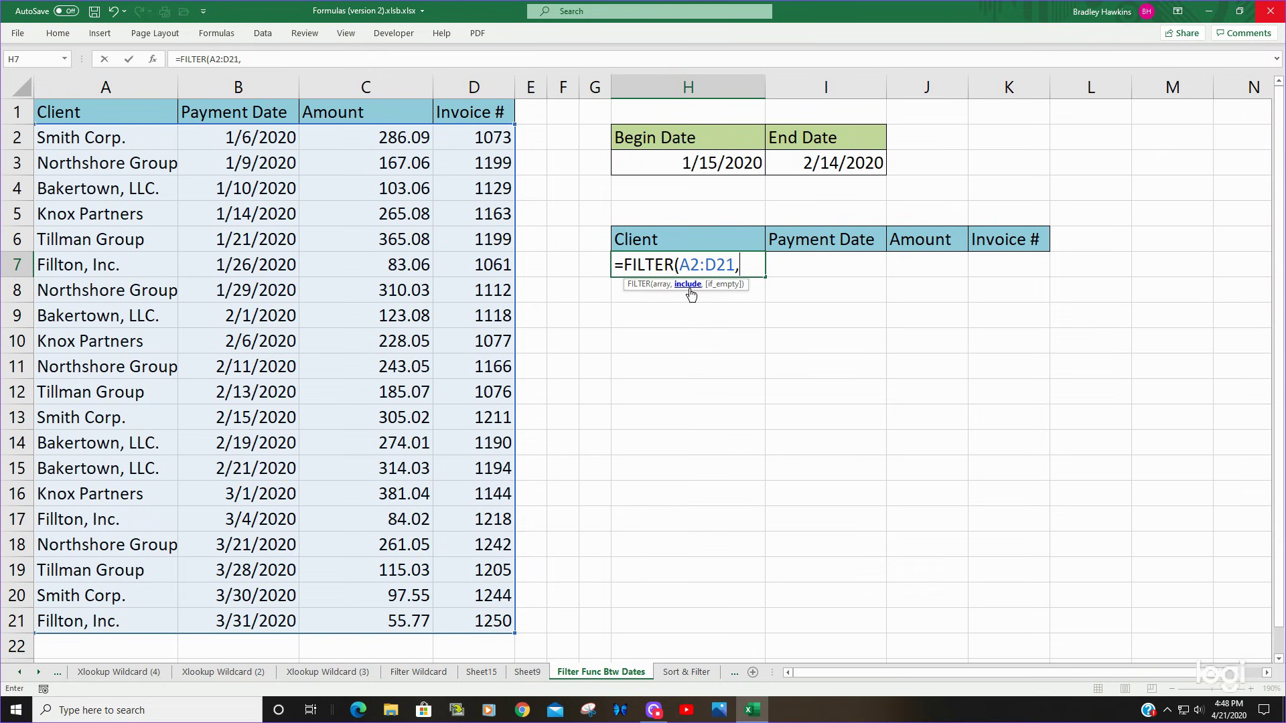
- Add the begin-date condition (B2:B21>=H3) as the first part of the include argument
text(()
drag(275, 132, 262, 632)
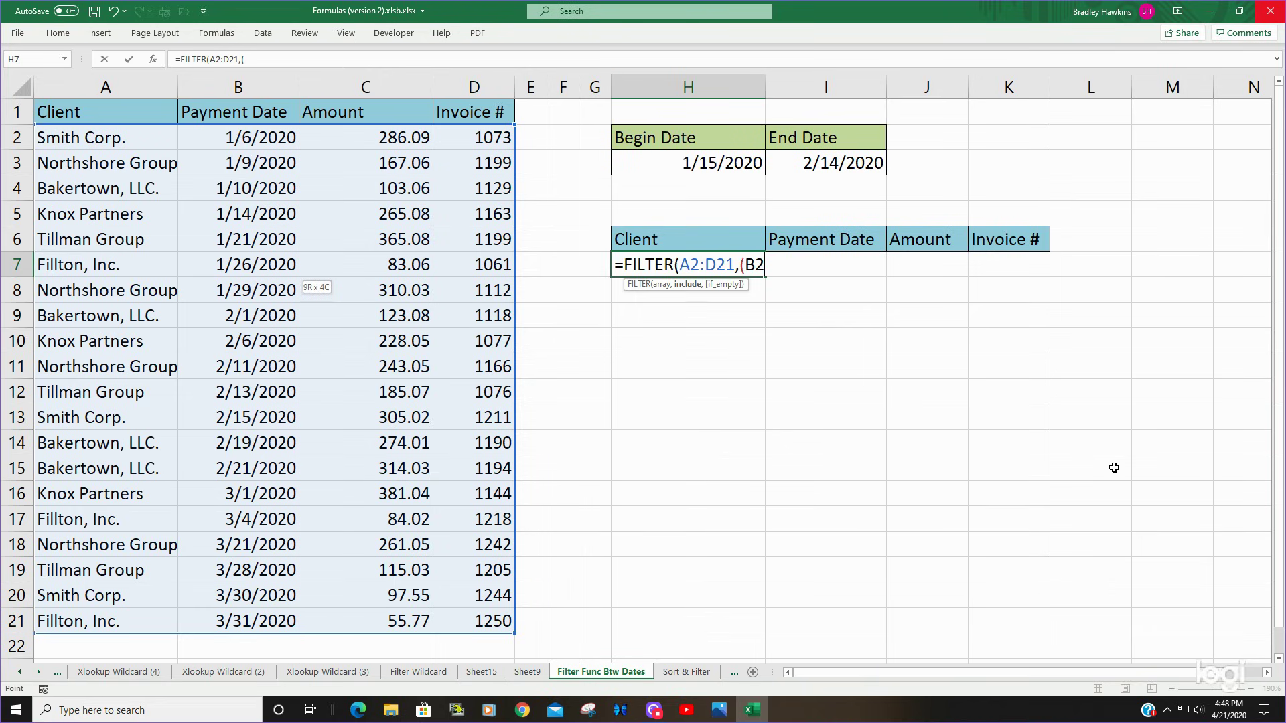
key(shift+Down)
key(shift+Down)
key(shift+Down)
key(shift+Down)
key(shift+Down)
key(ctrl+shift+Down)
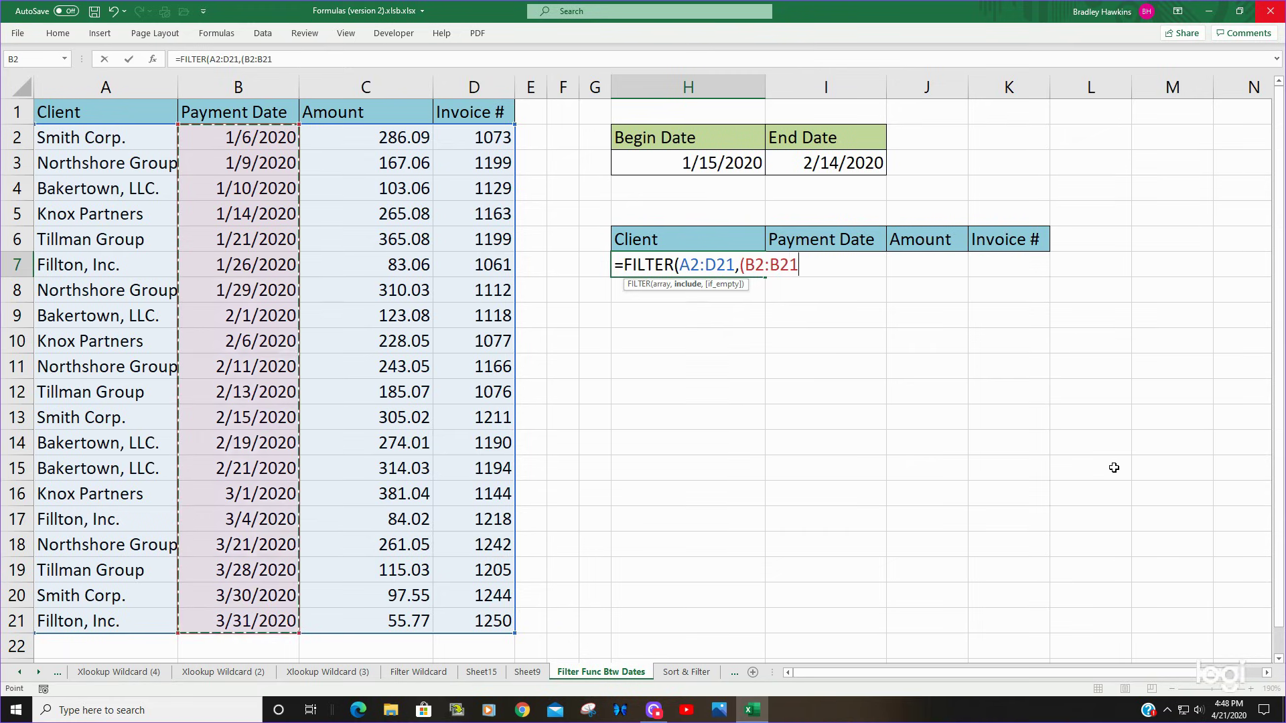
text(>=)
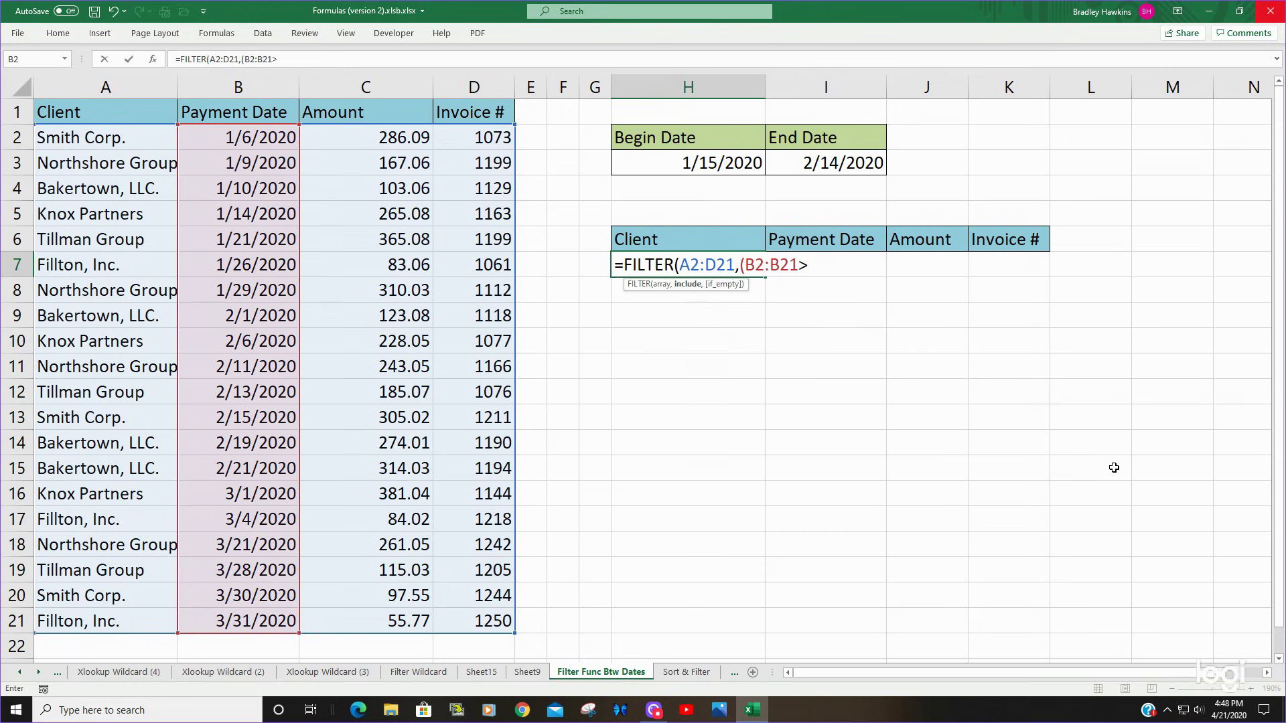
click(725, 160)
text()*)
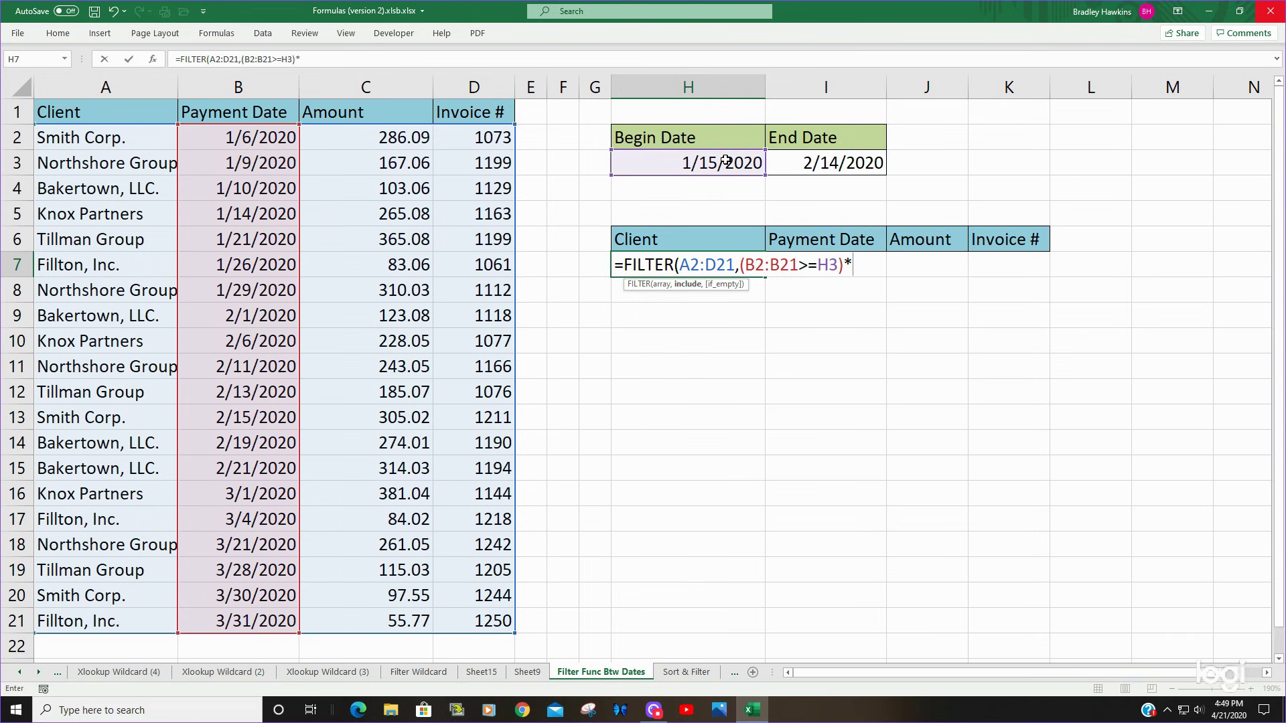
text(()
- Multiply by the end-date condition (B2:B21<=I3), set "Not Here" as the if-empty result, and commit
drag(238, 137, 238, 620)
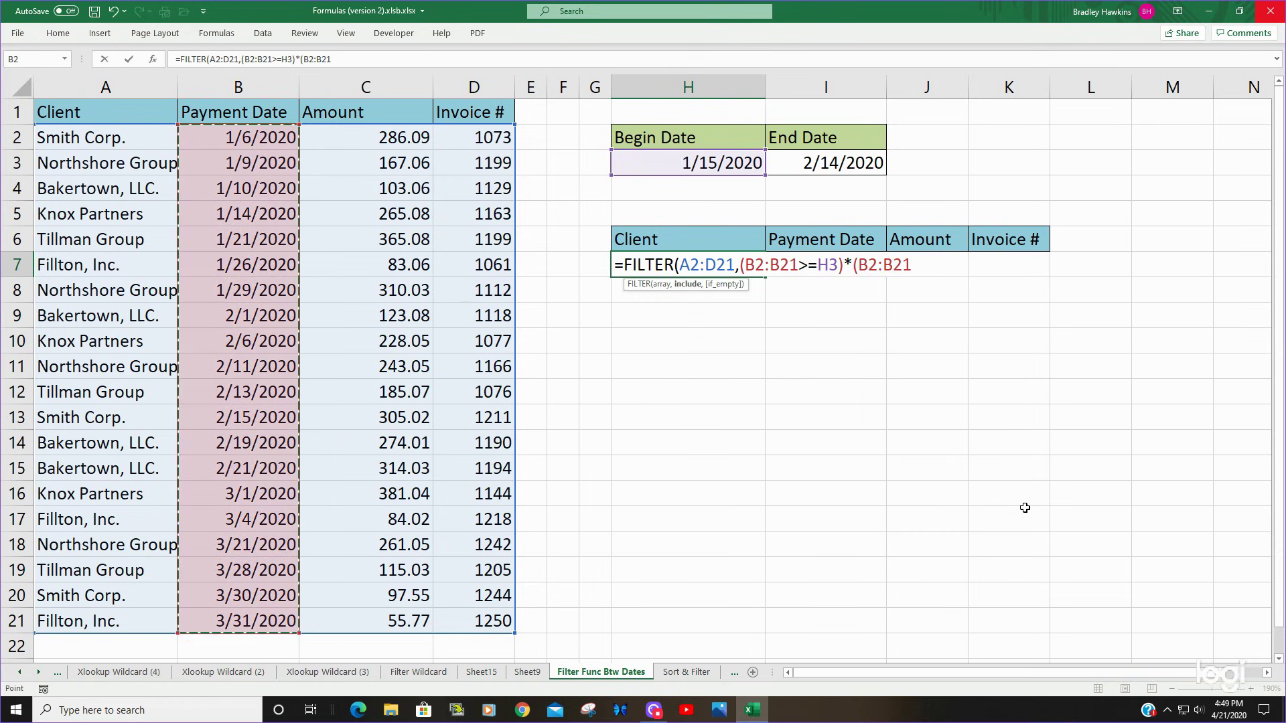
text(<=)
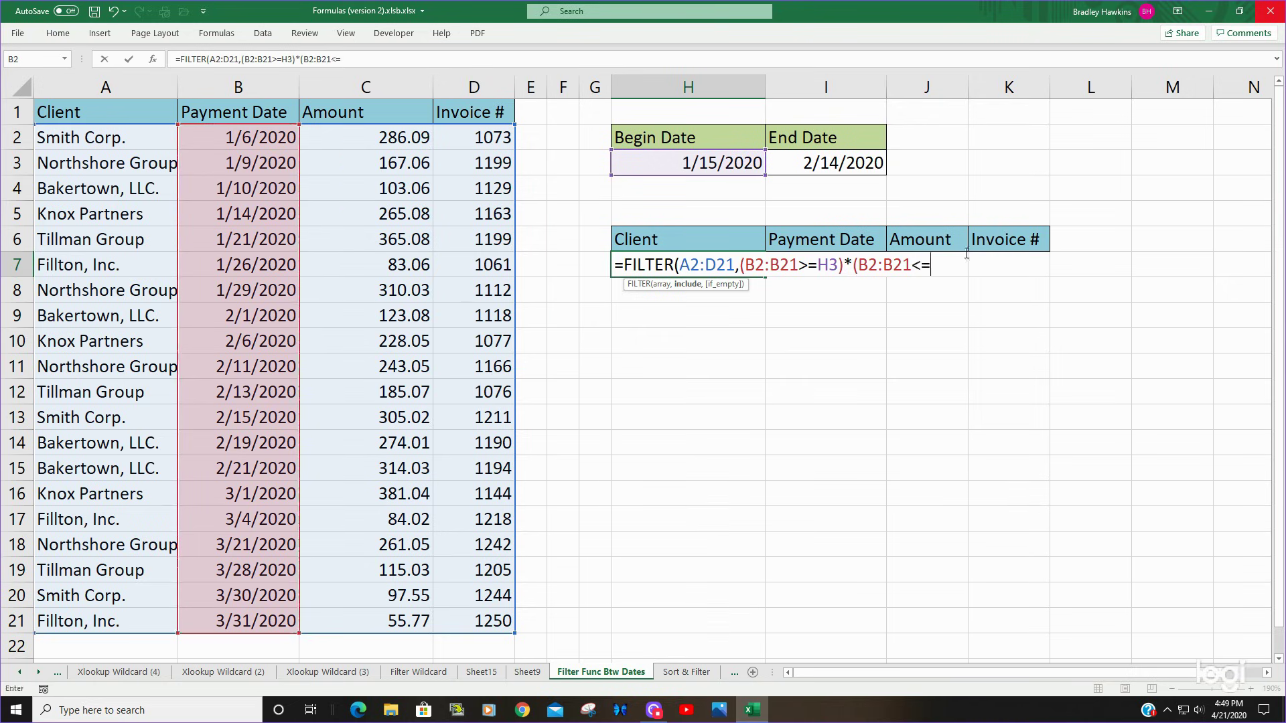
key(Right)
key(Up)
key(Up)
key(Up)
key(Up)
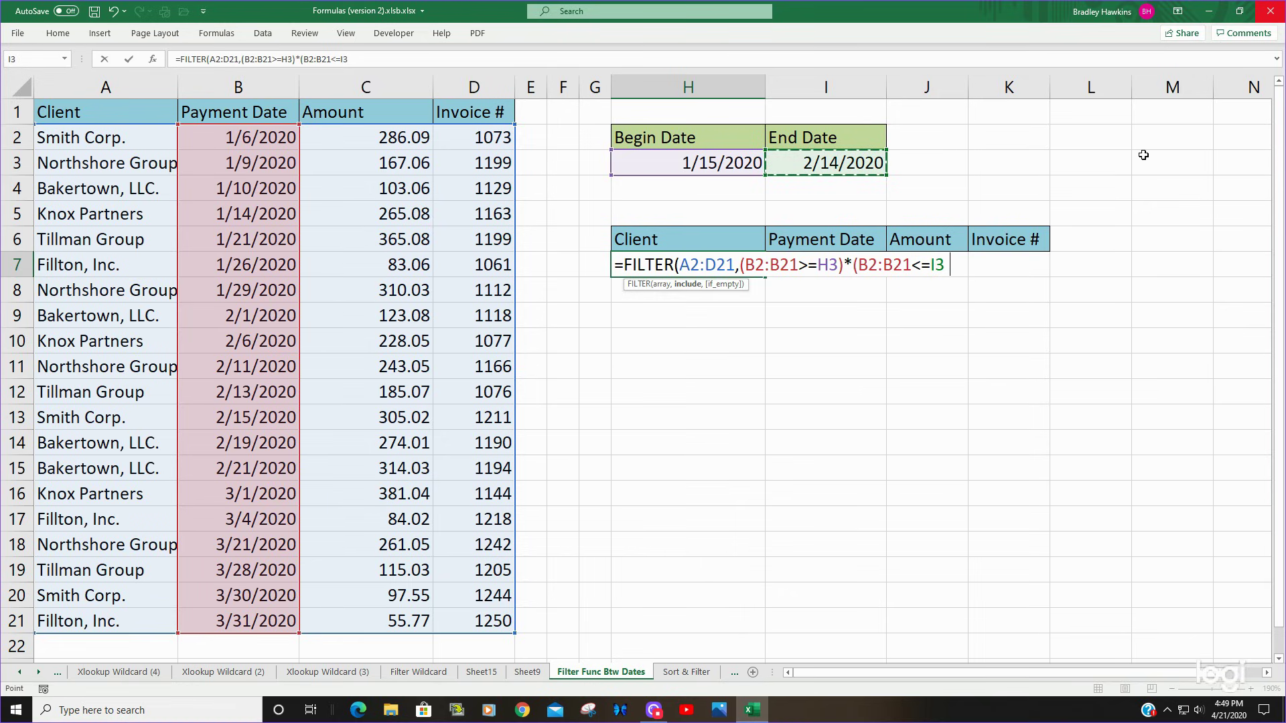
text(),)
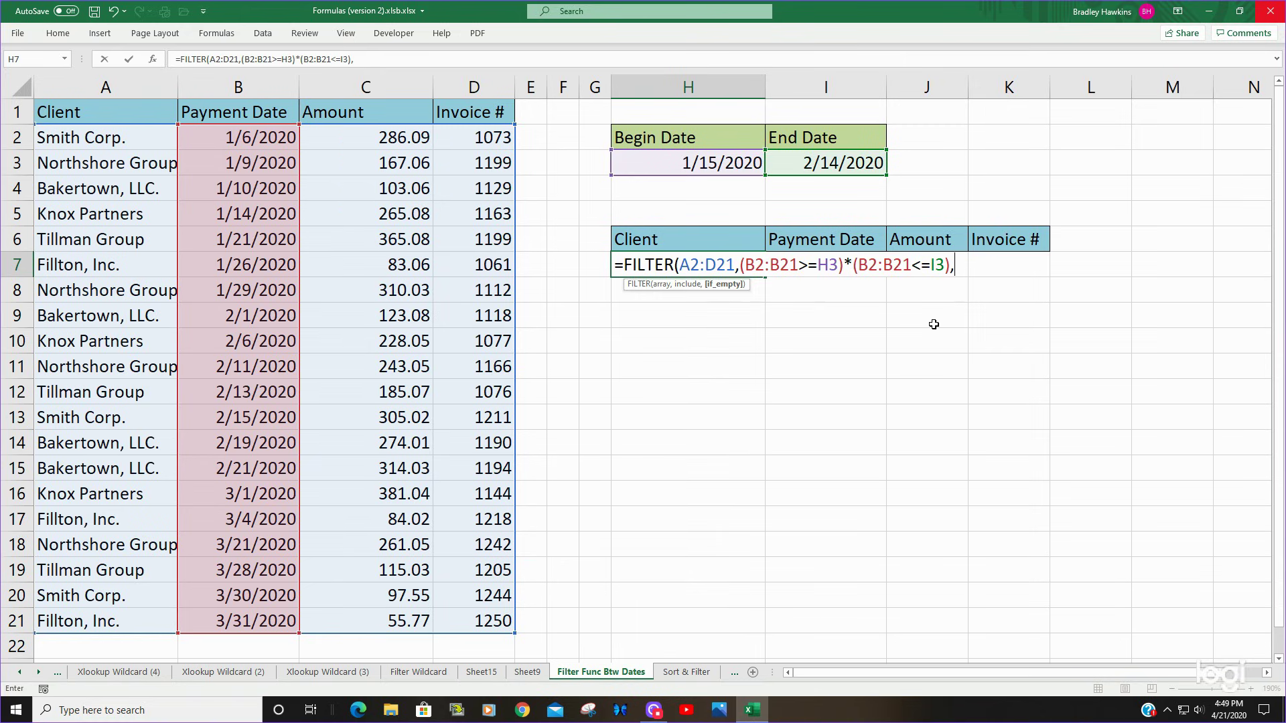
text(")
text(Not Here" )
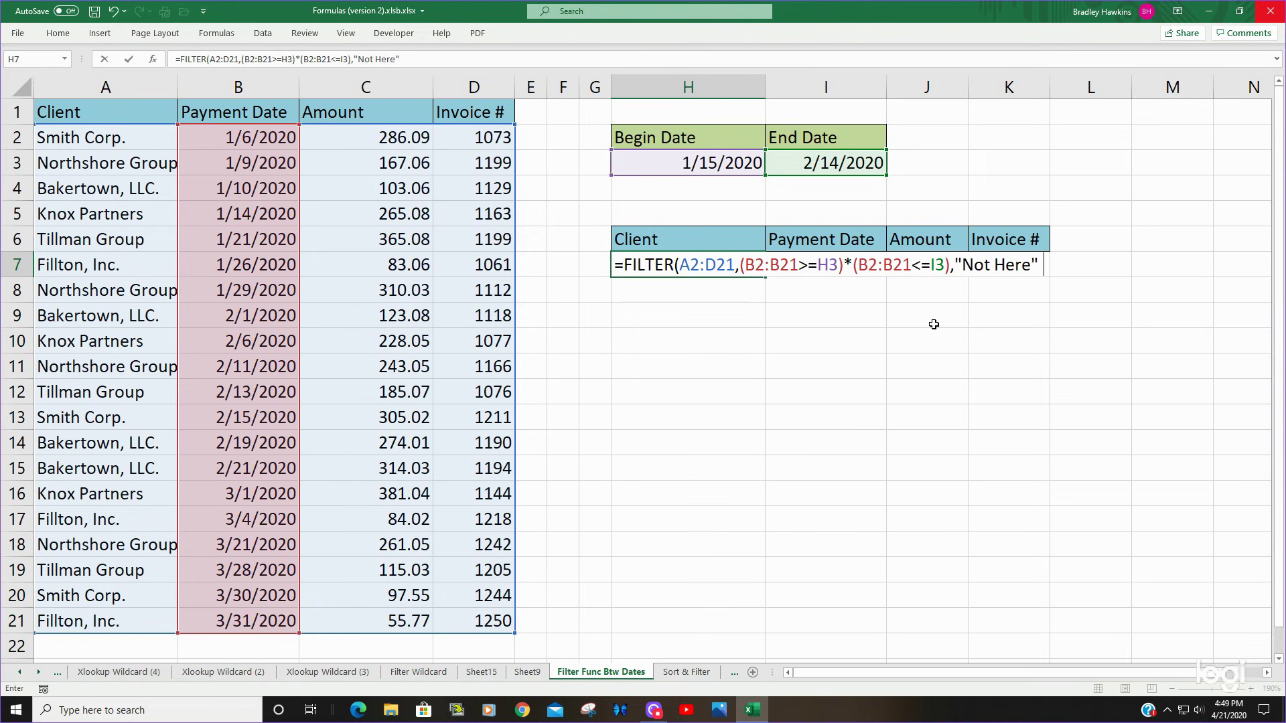
text())
key(ctrl+Return)
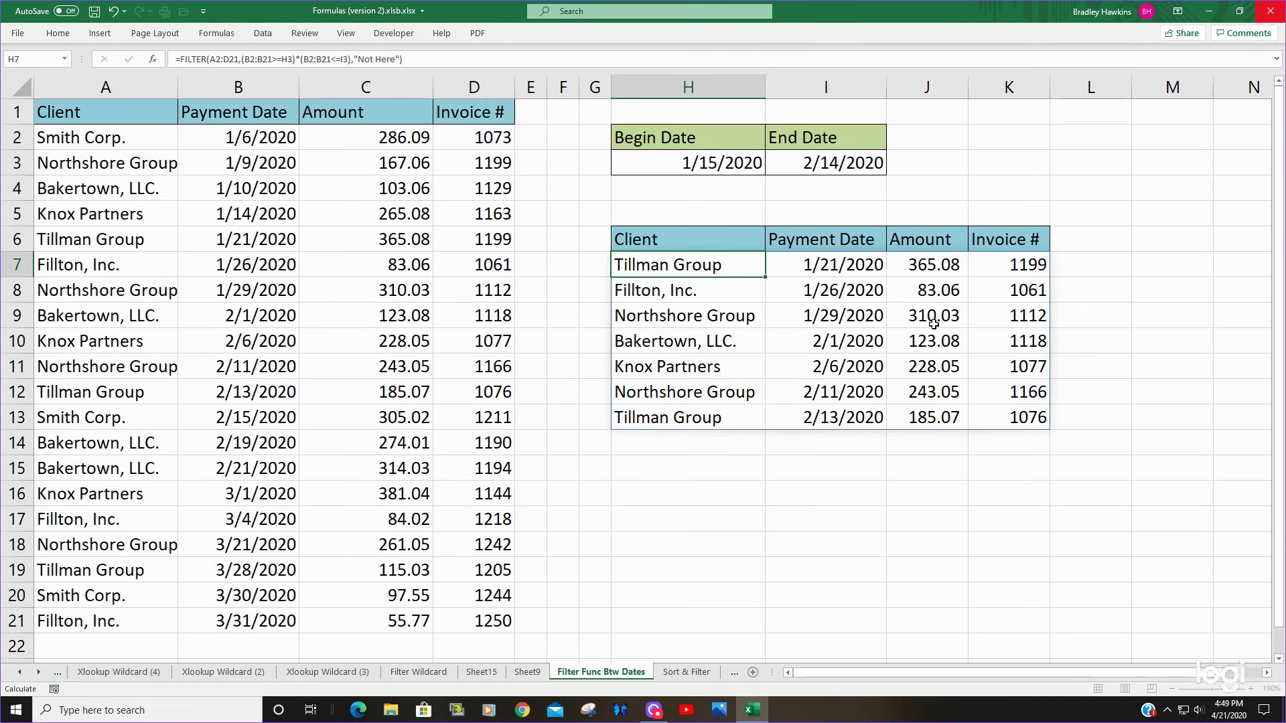
- Return to H7 and put its FILTER formula into edit mode with F2
key(Down)
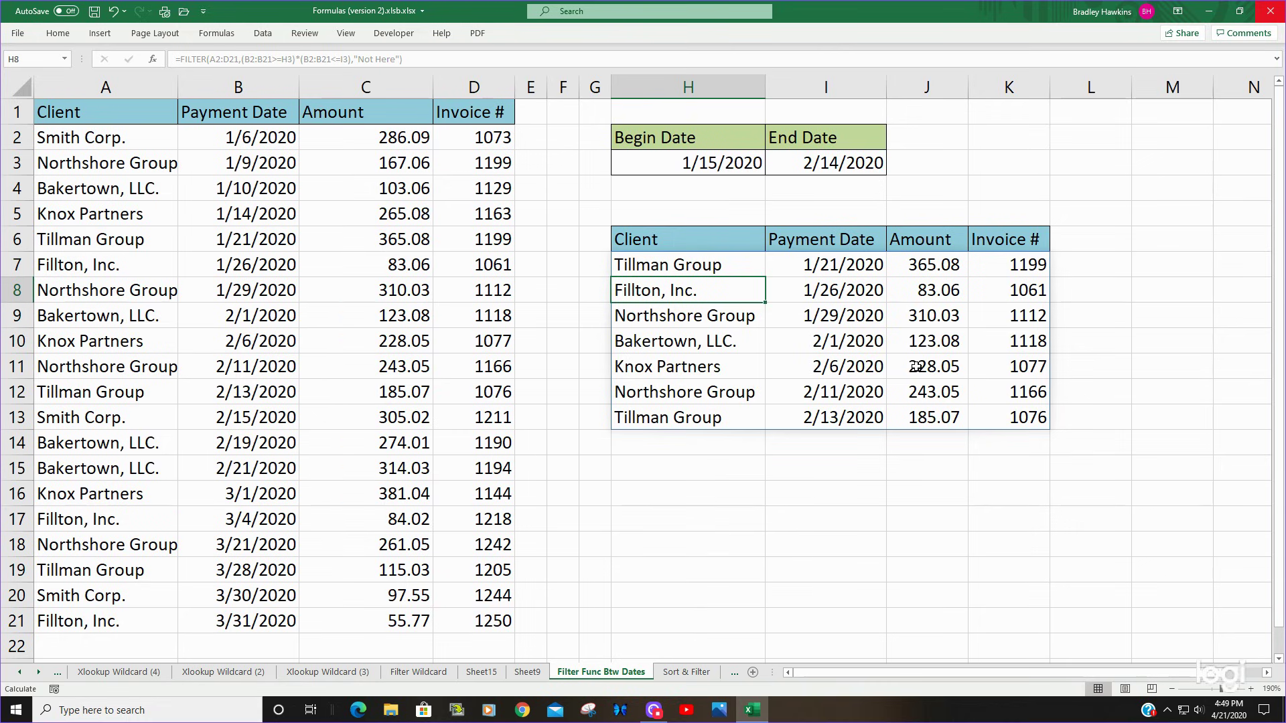
click(735, 270)
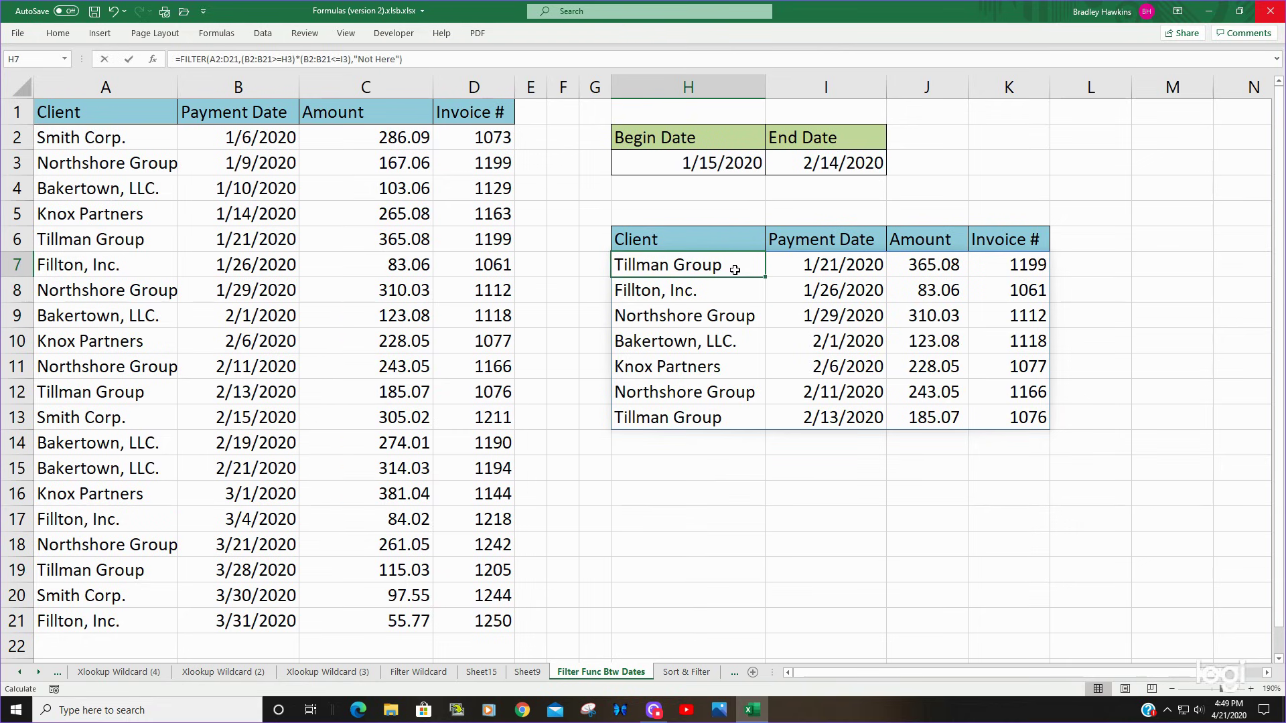
key(F2)
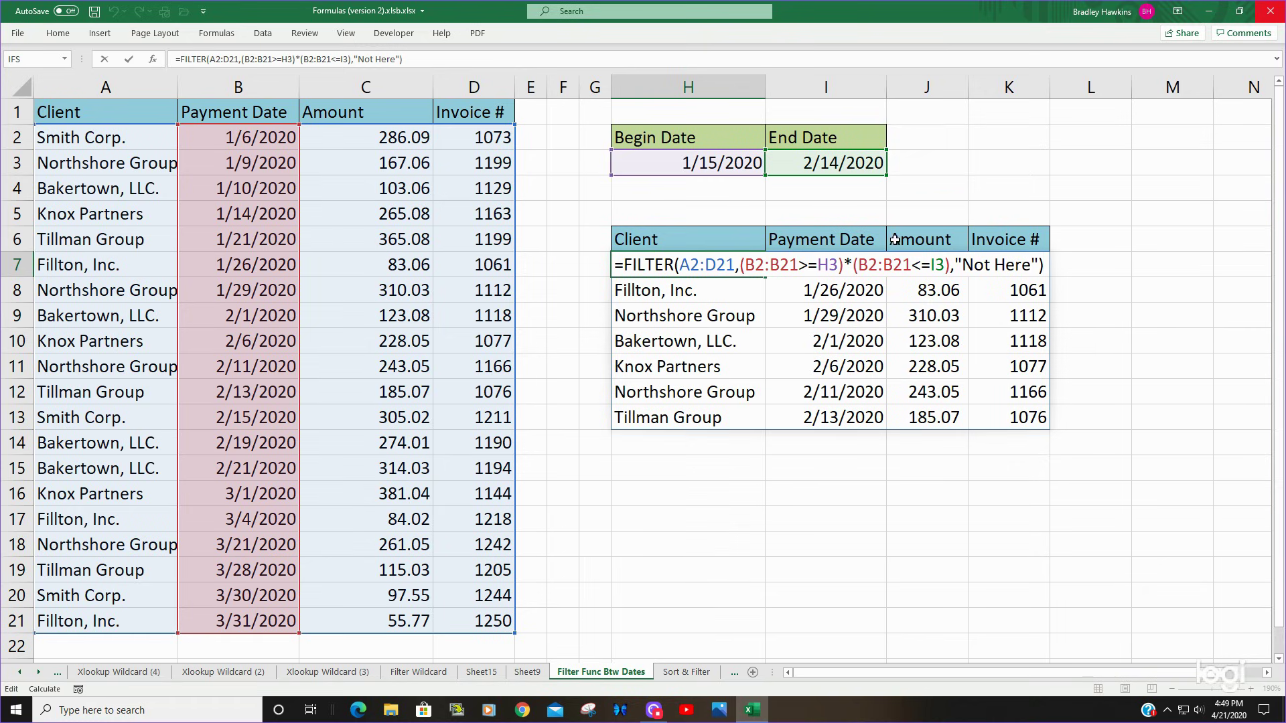
- Evaluate (B2:B21>=H3) with F9 to show its TRUE/FALSE array
click(839, 266)
drag(843, 266, 741, 266)
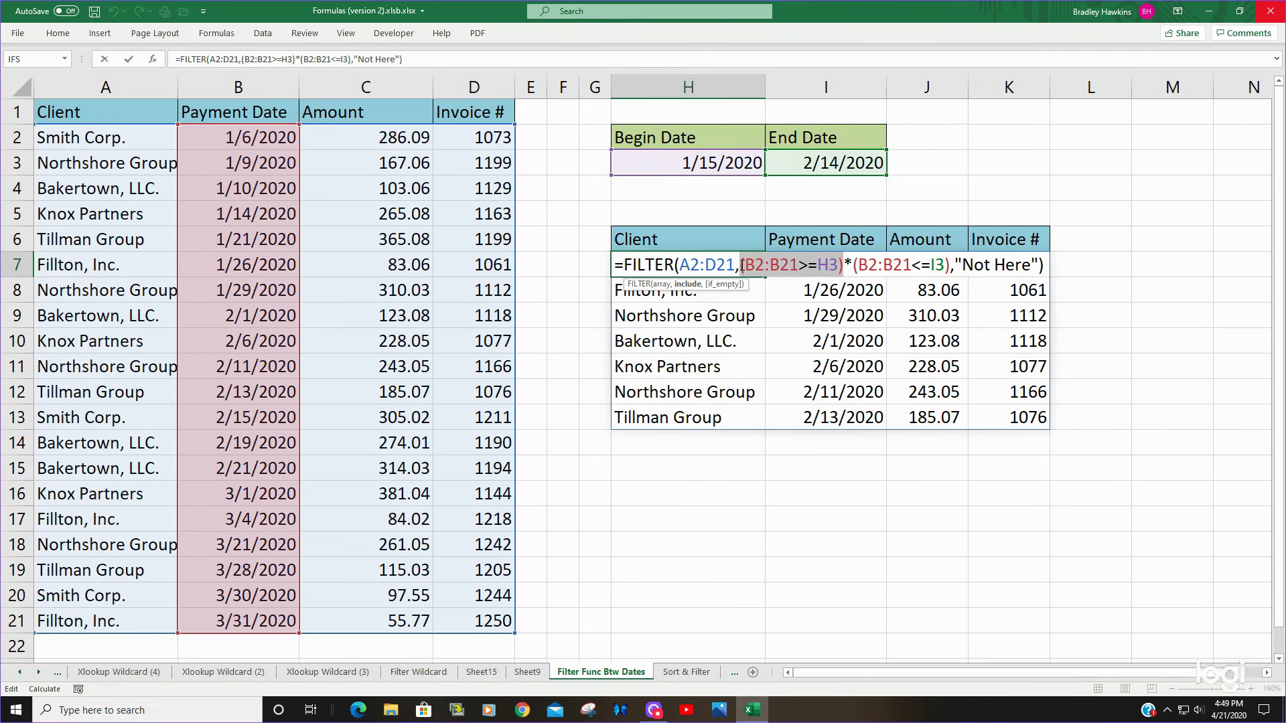
key(F9)
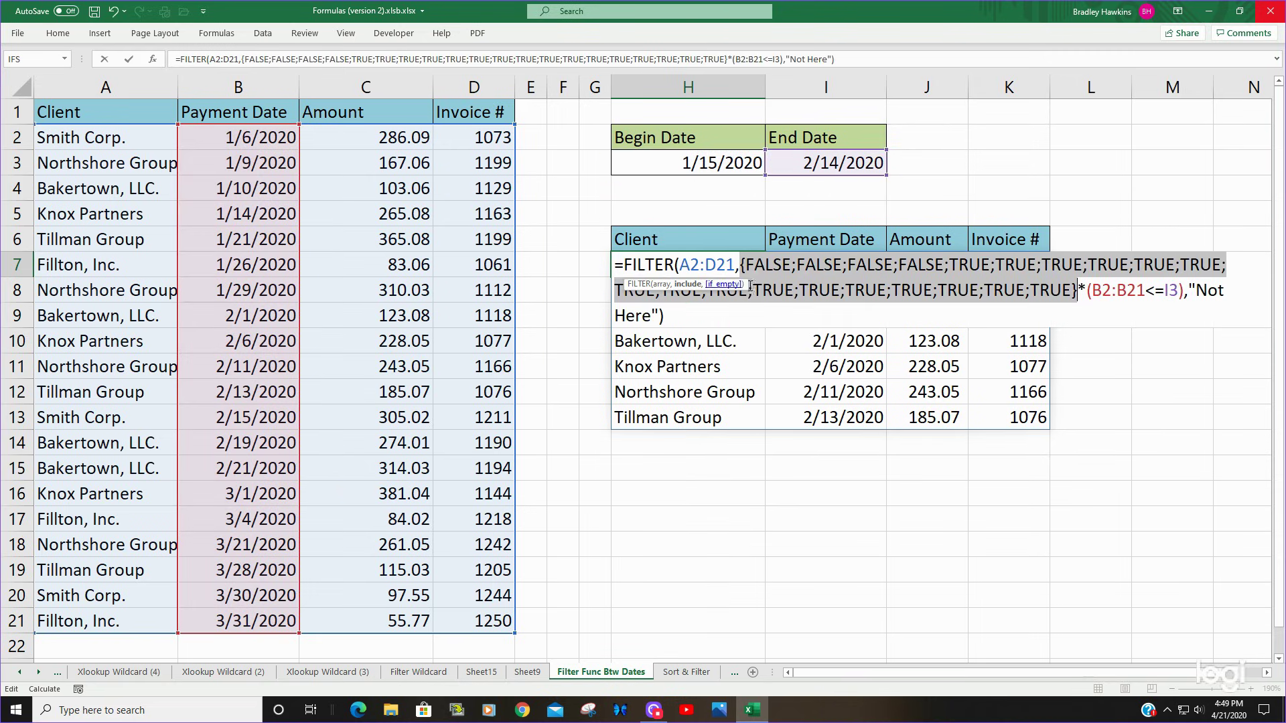
- Evaluate (B2:B21<=I3) with F9 to show its TRUE/FALSE array
drag(746, 286, 900, 479)
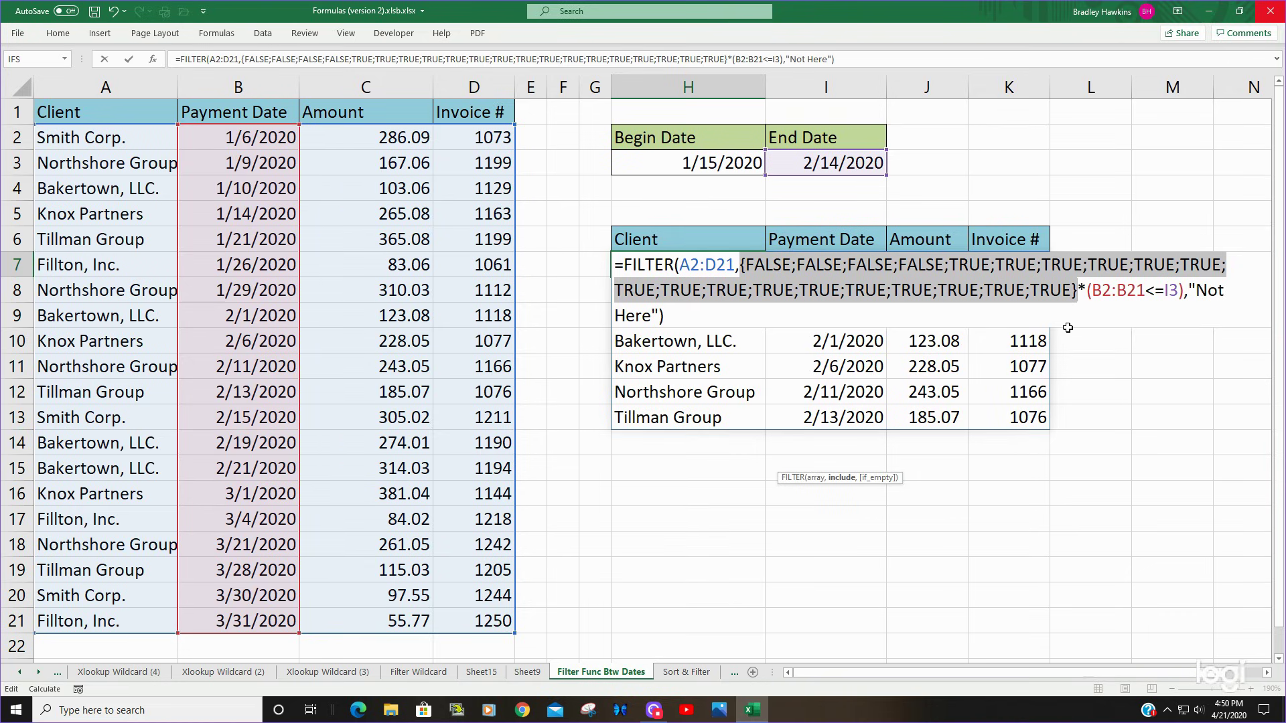
key(Right)
key(Right)
key(shift+Right)
key(shift+Right)
key(shift+Right)
key(shift+Right)
key(shift+Right)
key(shift+Right)
key(shift+Right)
key(shift+Right)
key(shift+Right)
key(shift+Right)
key(shift+Right)
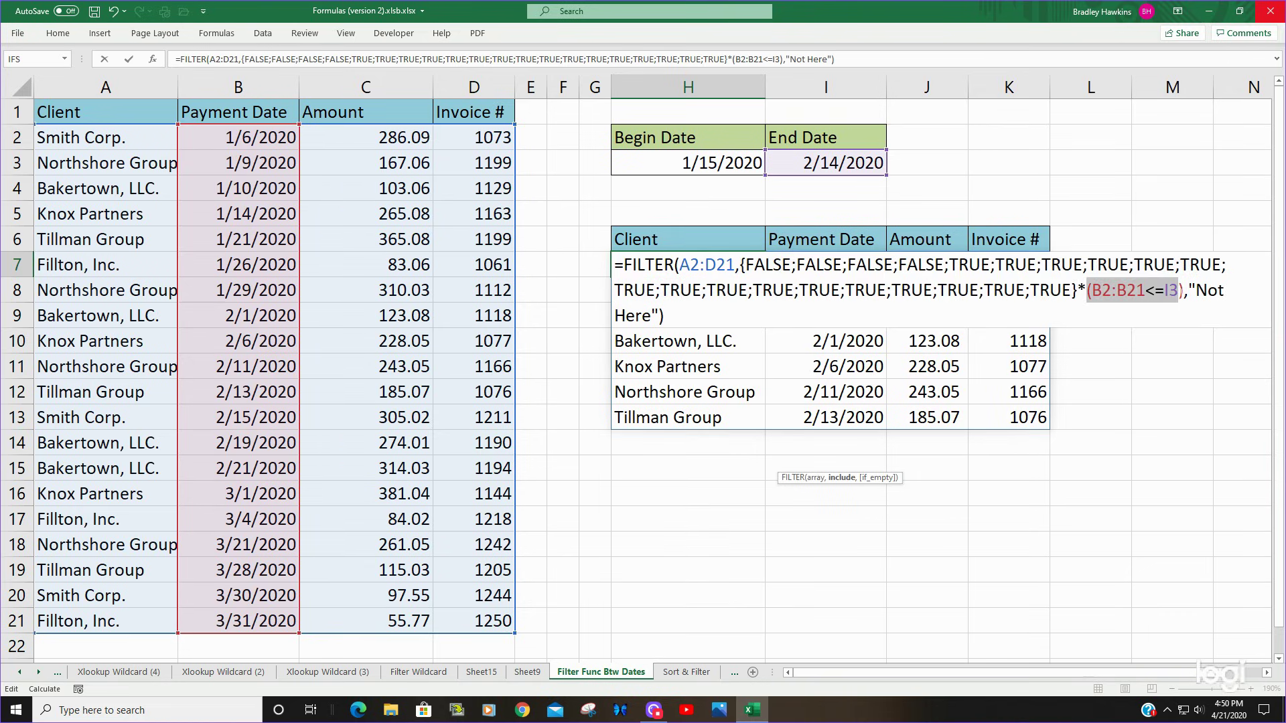
key(shift+Right)
key(F9)
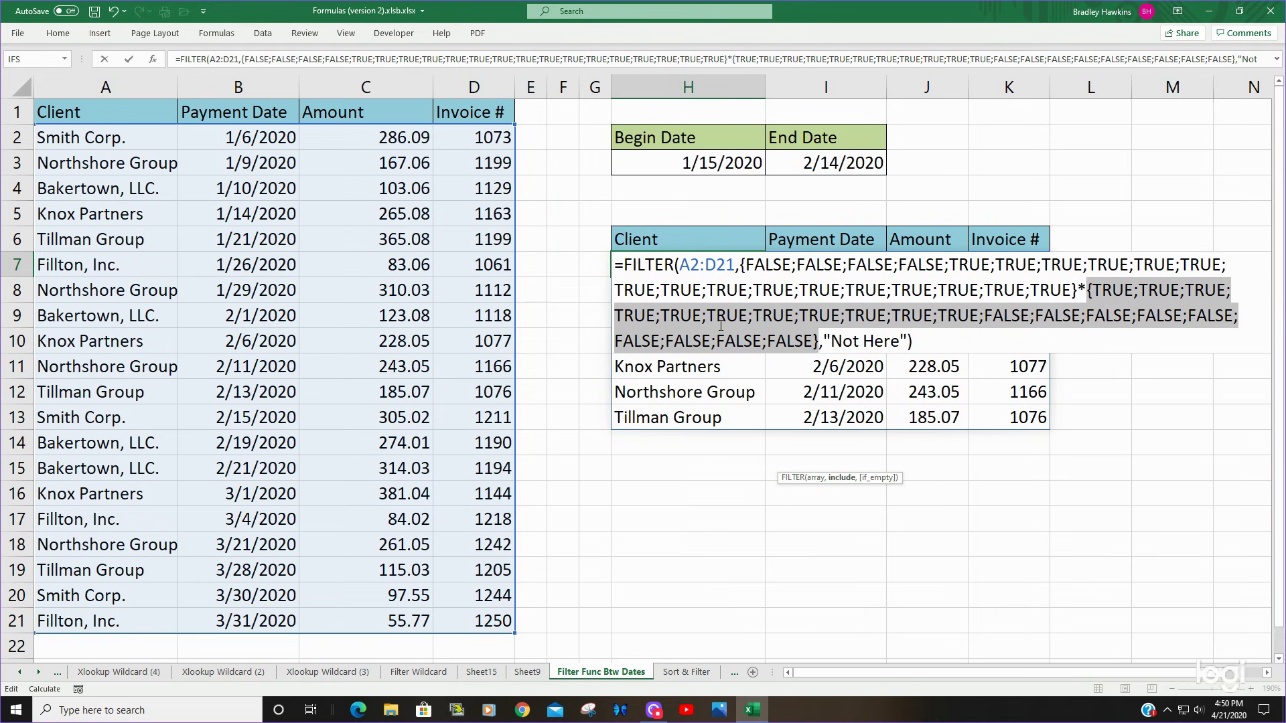
- Restore the formula, convert (B2:B21>=H3)*(B2:B21<=I3) to its 1/0 array with F9, and commit
key(Escape)
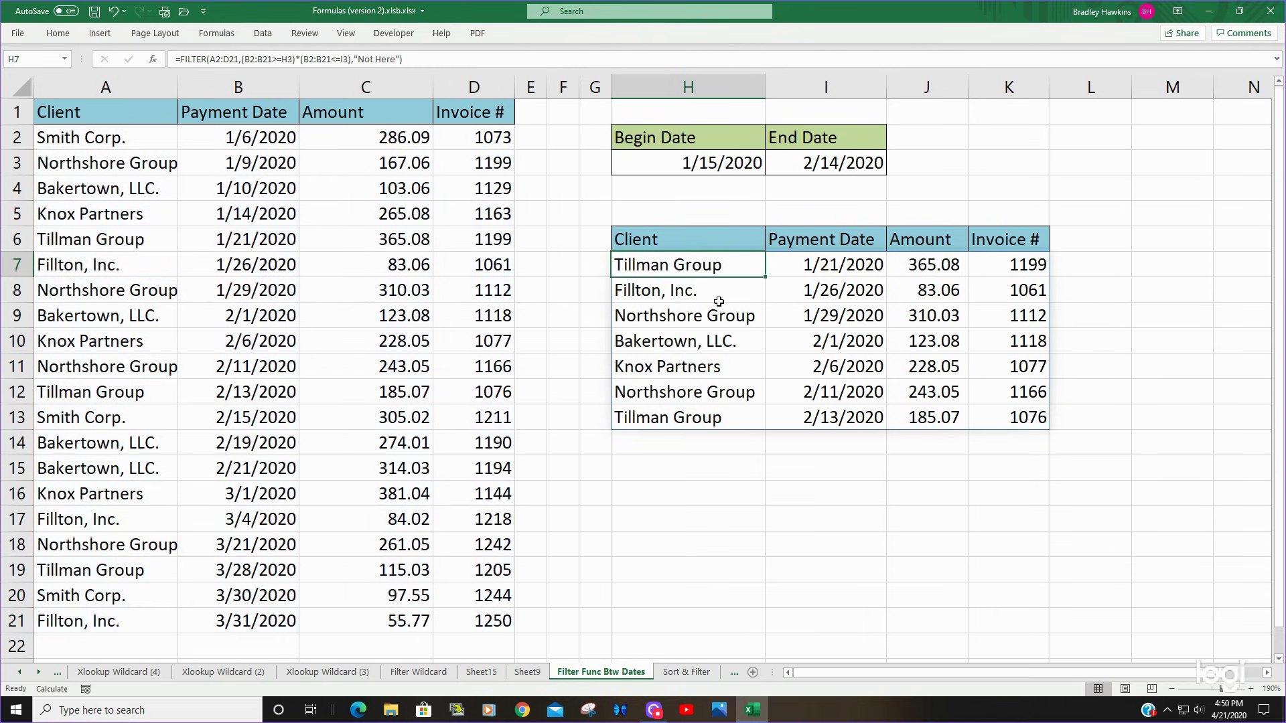
key(F2)
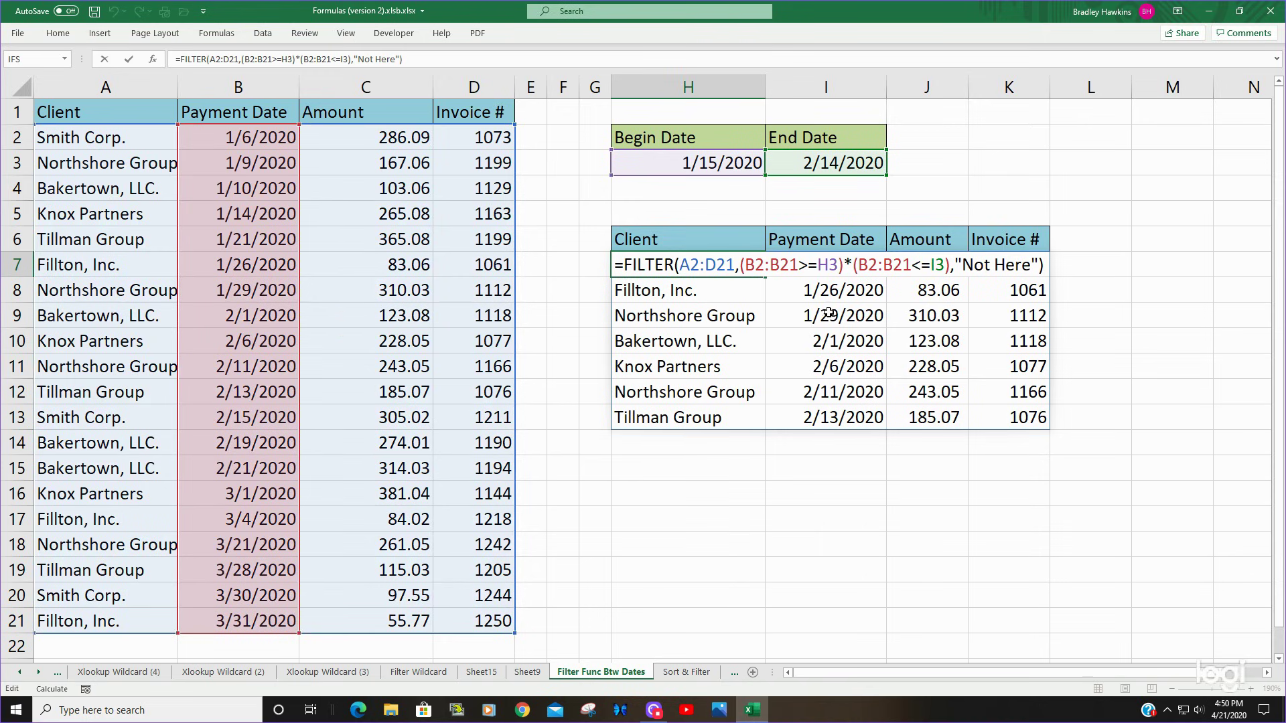
click(946, 265)
drag(946, 265, 741, 264)
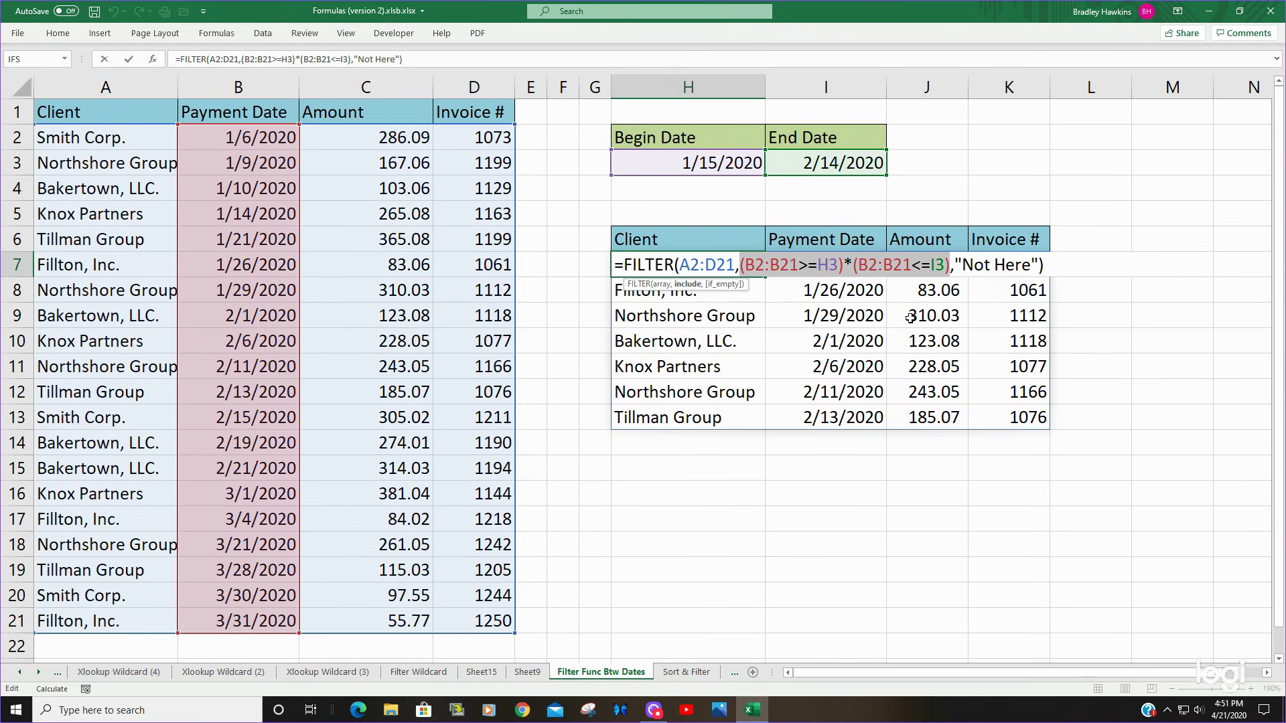
key(F9)
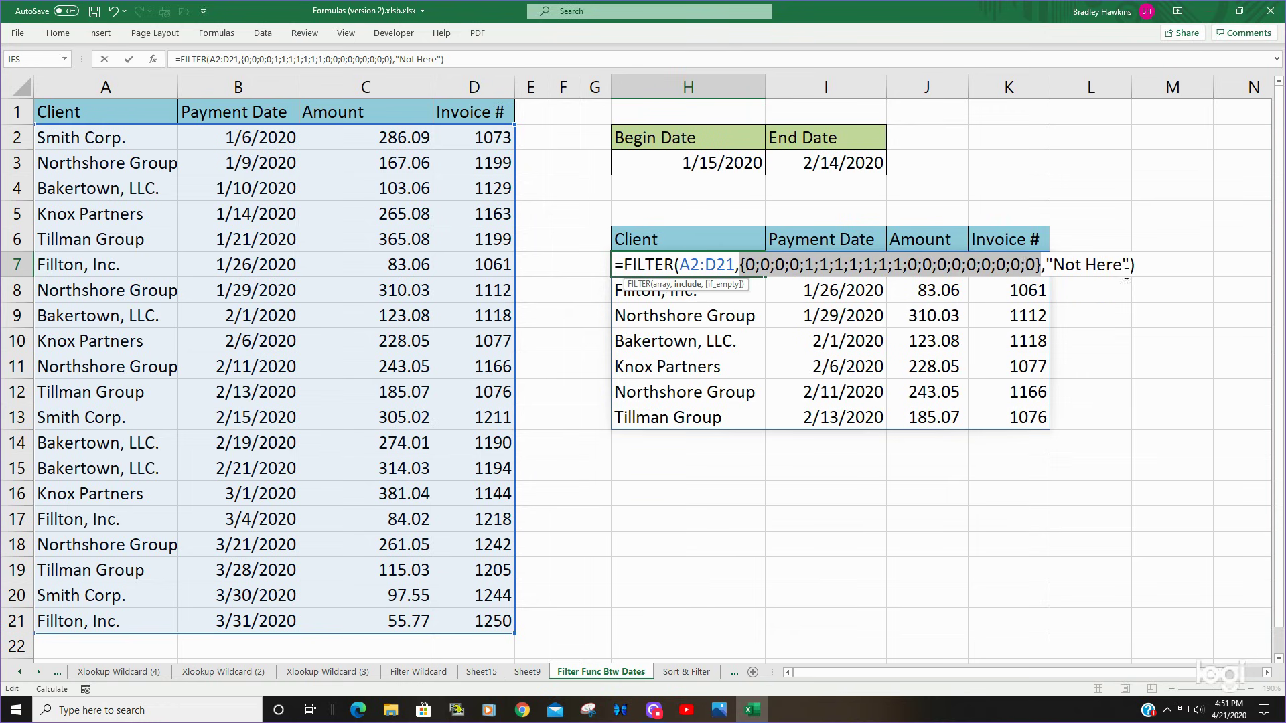
click(1150, 267)
key(ctrl+Return)
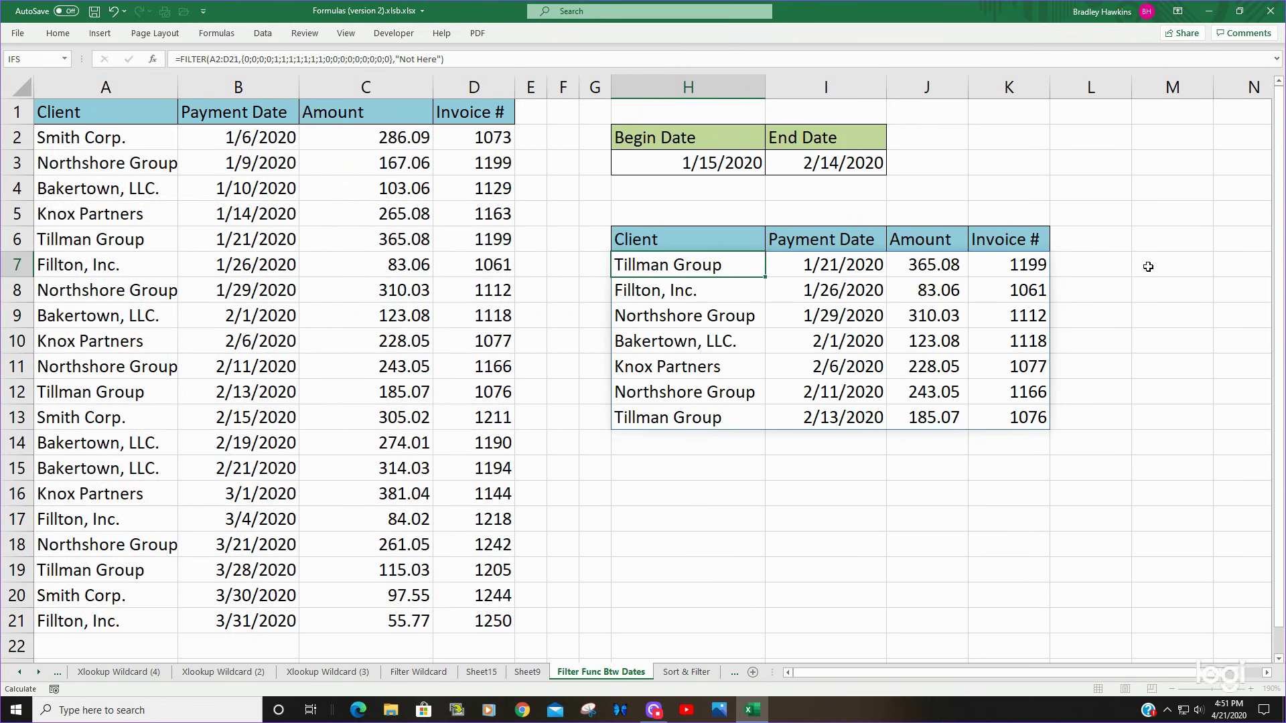
key(Down)
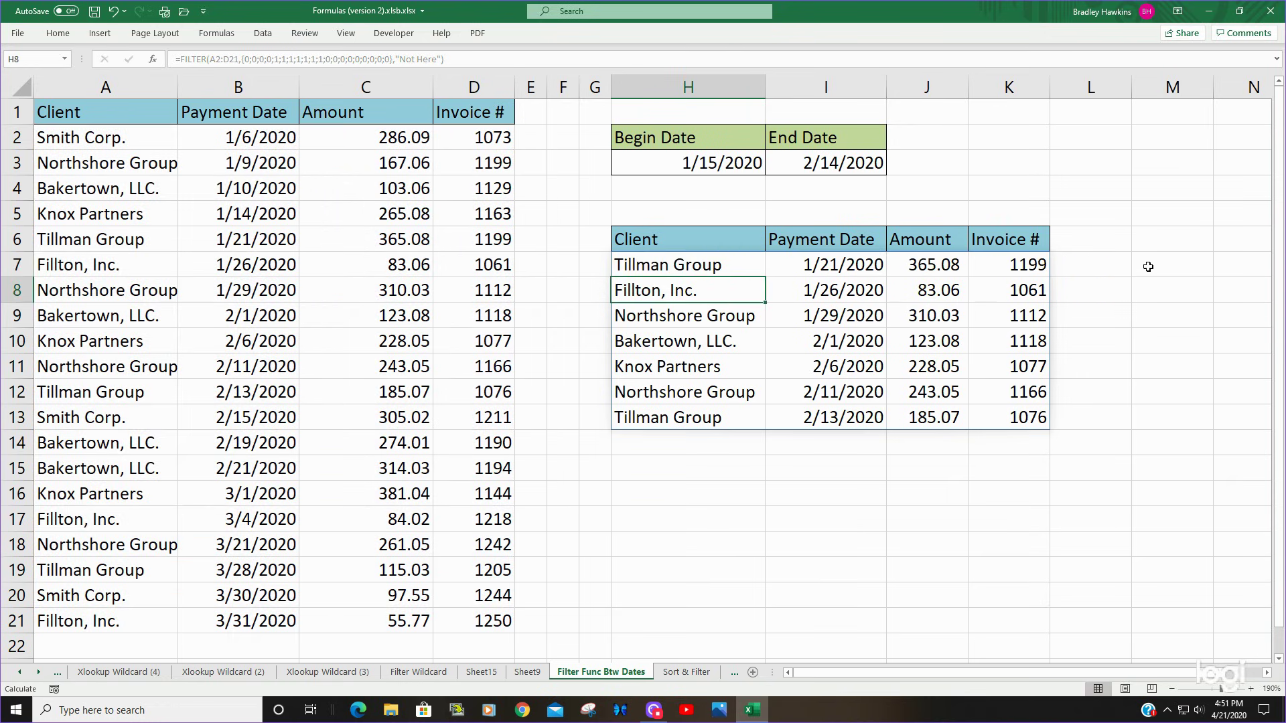